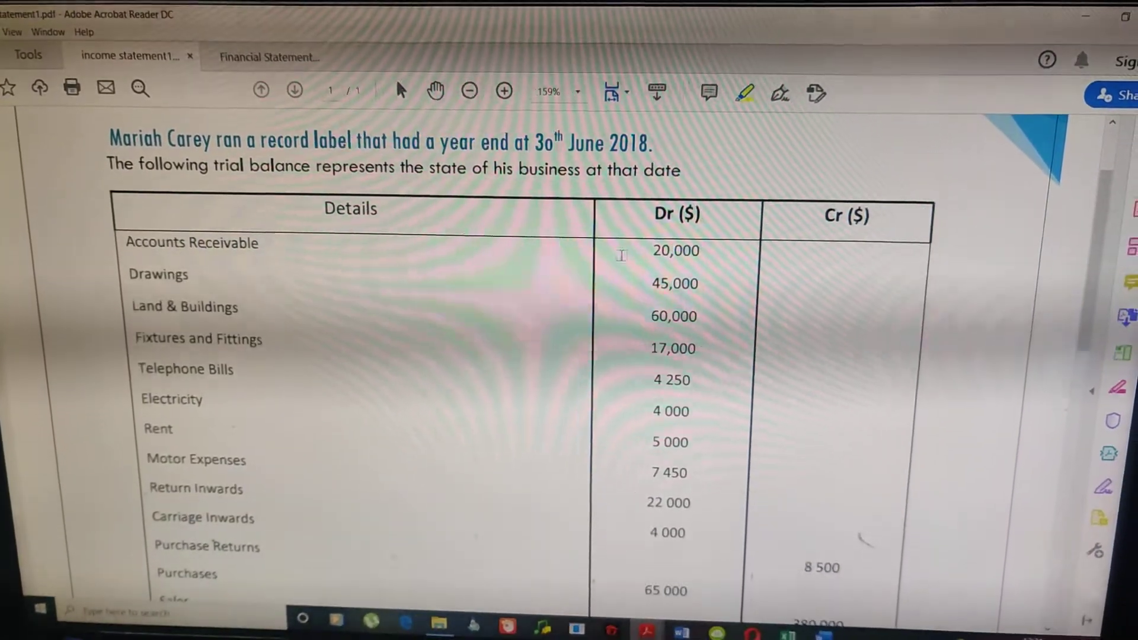
{"action": "scroll", "coordinate": [647, 254], "scroll_direction": "down", "scroll_amount": 1}
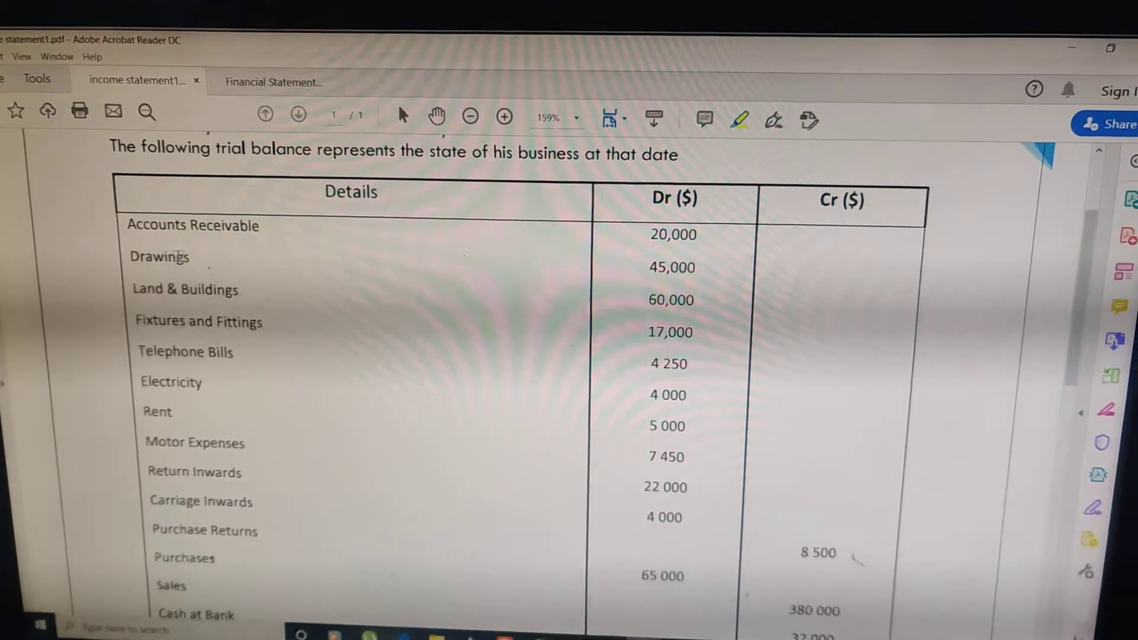
{"action": "scroll", "coordinate": [320, 275], "scroll_direction": "down", "scroll_amount": 1}
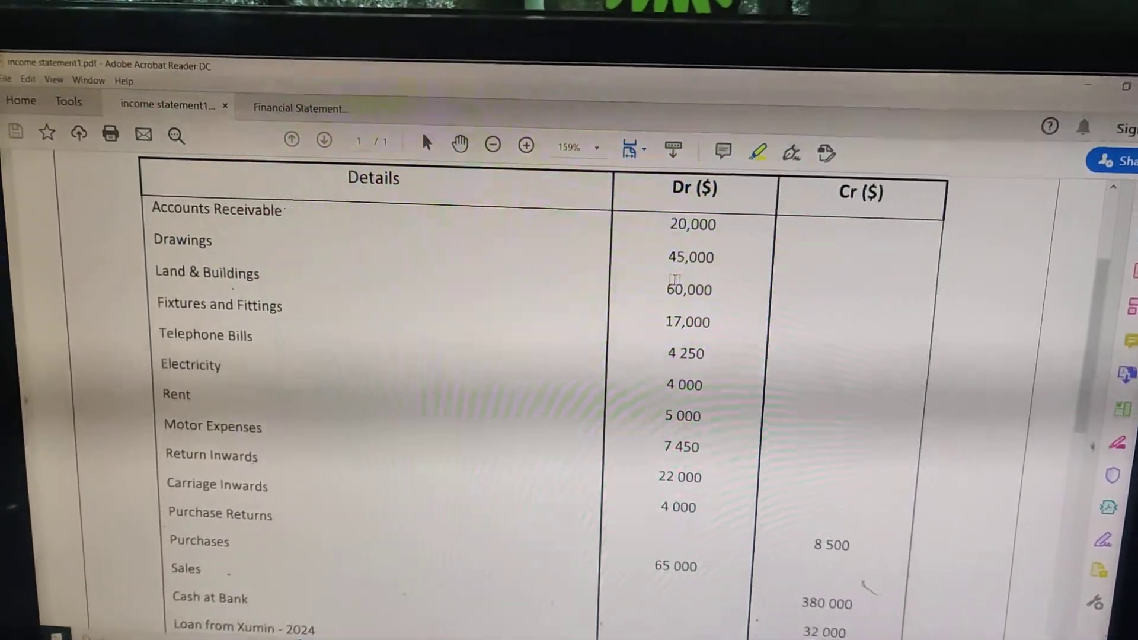
{"action": "scroll", "coordinate": [654, 264], "scroll_direction": "down", "scroll_amount": 1}
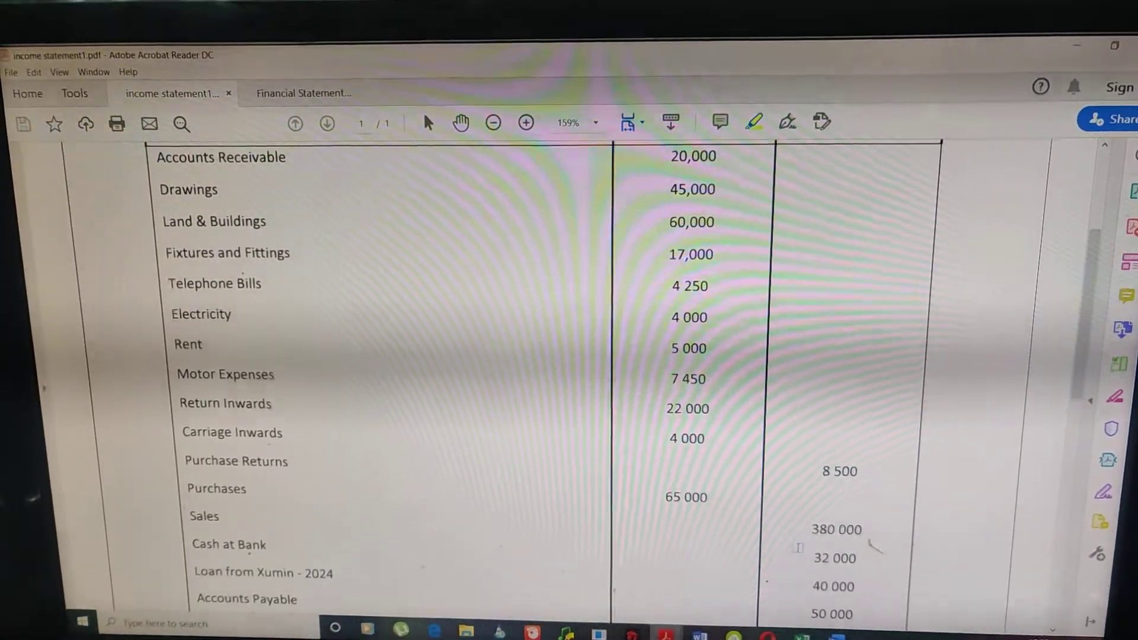
{"action": "scroll", "coordinate": [800, 555], "scroll_direction": "down", "scroll_amount": 1}
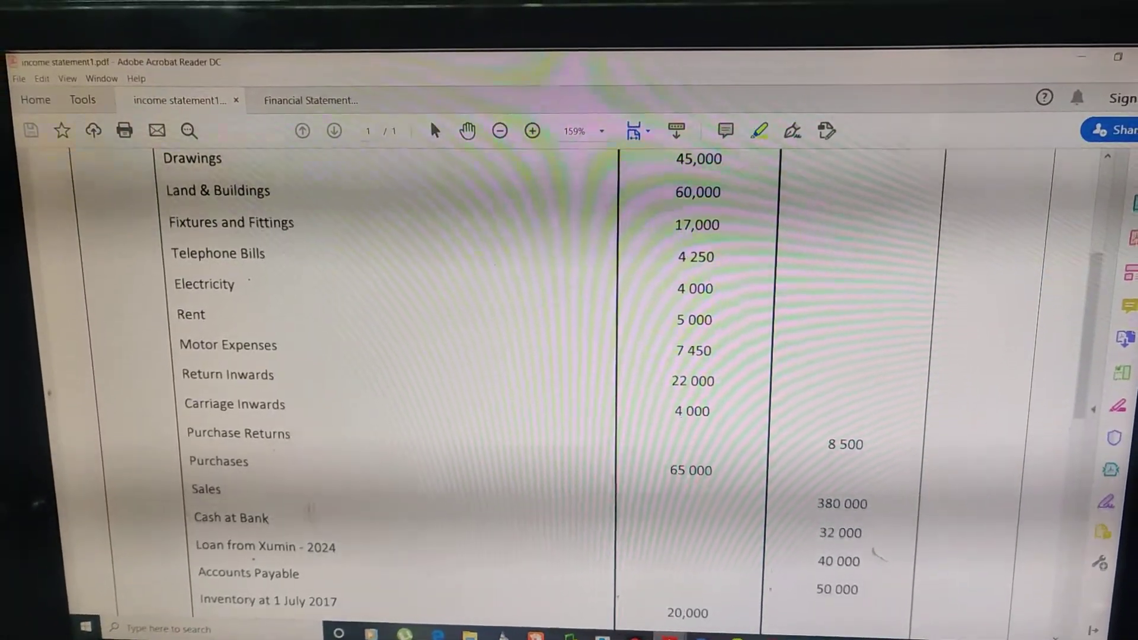
{"action": "scroll", "coordinate": [876, 556], "scroll_direction": "down", "scroll_amount": 1}
{"action": "scroll", "coordinate": [875, 555], "scroll_direction": "down", "scroll_amount": 2}
{"action": "scroll", "coordinate": [875, 555], "scroll_direction": "down", "scroll_amount": 1}
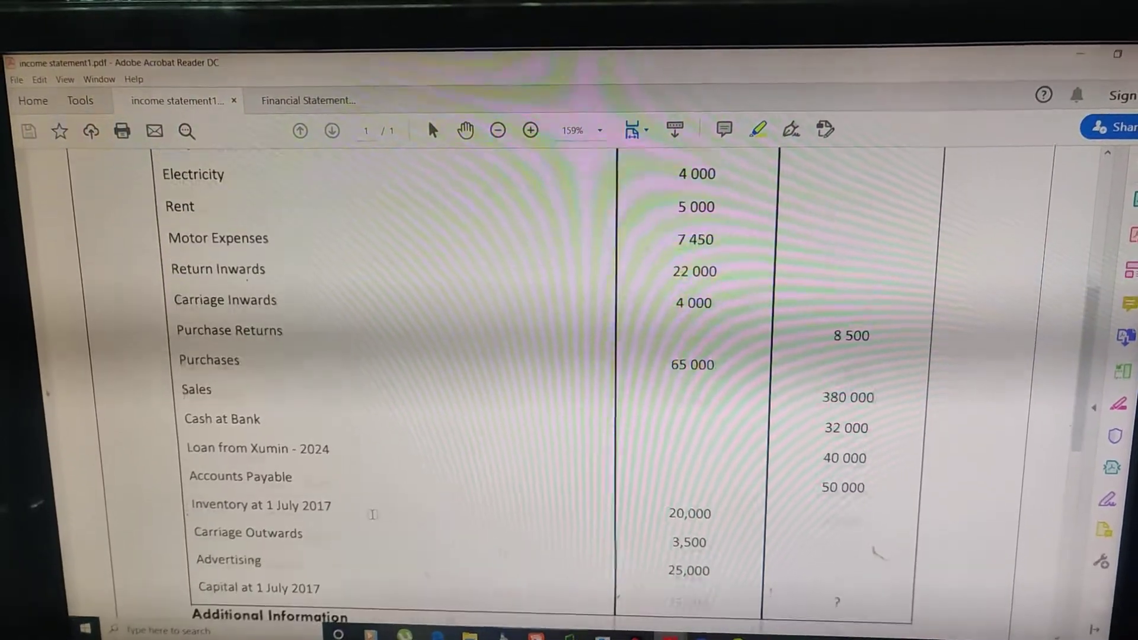
{"action": "scroll", "coordinate": [876, 553], "scroll_direction": "down", "scroll_amount": 1}
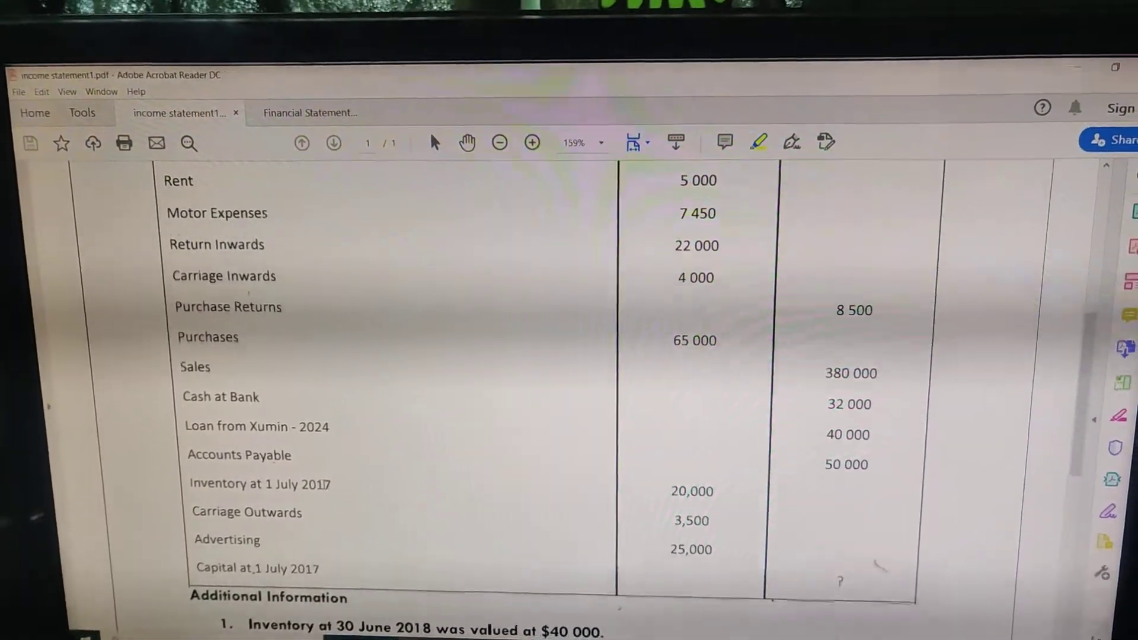
{"action": "scroll", "coordinate": [878, 562], "scroll_direction": "up", "scroll_amount": 5}
{"action": "scroll", "coordinate": [875, 558], "scroll_direction": "up", "scroll_amount": 3}
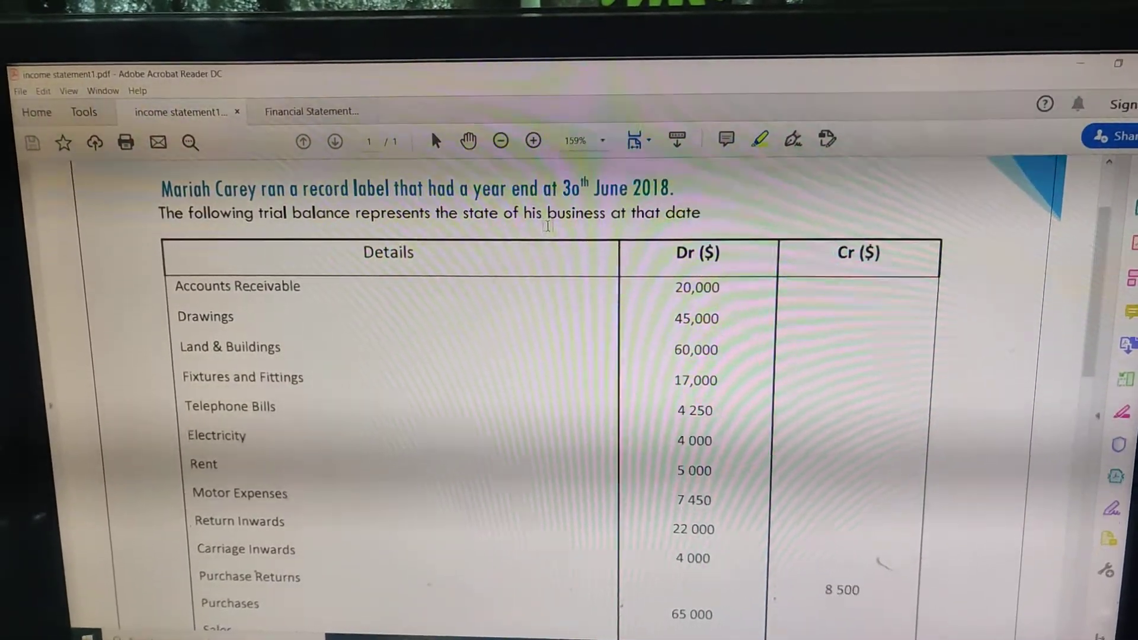
{"action": "scroll", "coordinate": [463, 315], "scroll_direction": "down", "scroll_amount": 3}
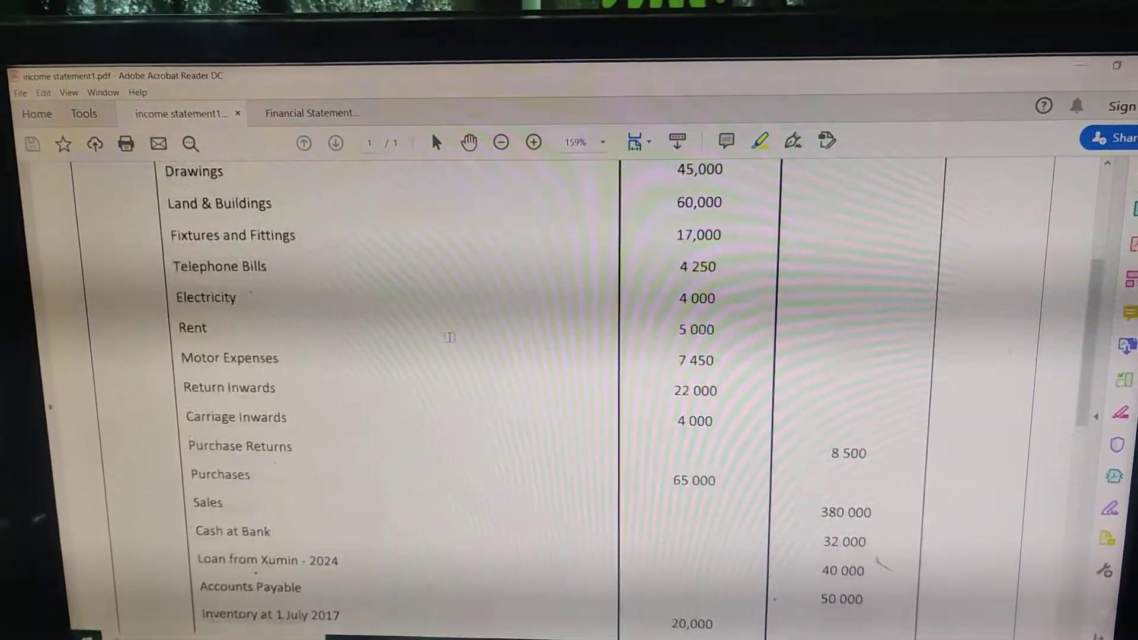
{"action": "scroll", "coordinate": [450, 337], "scroll_direction": "down", "scroll_amount": 3}
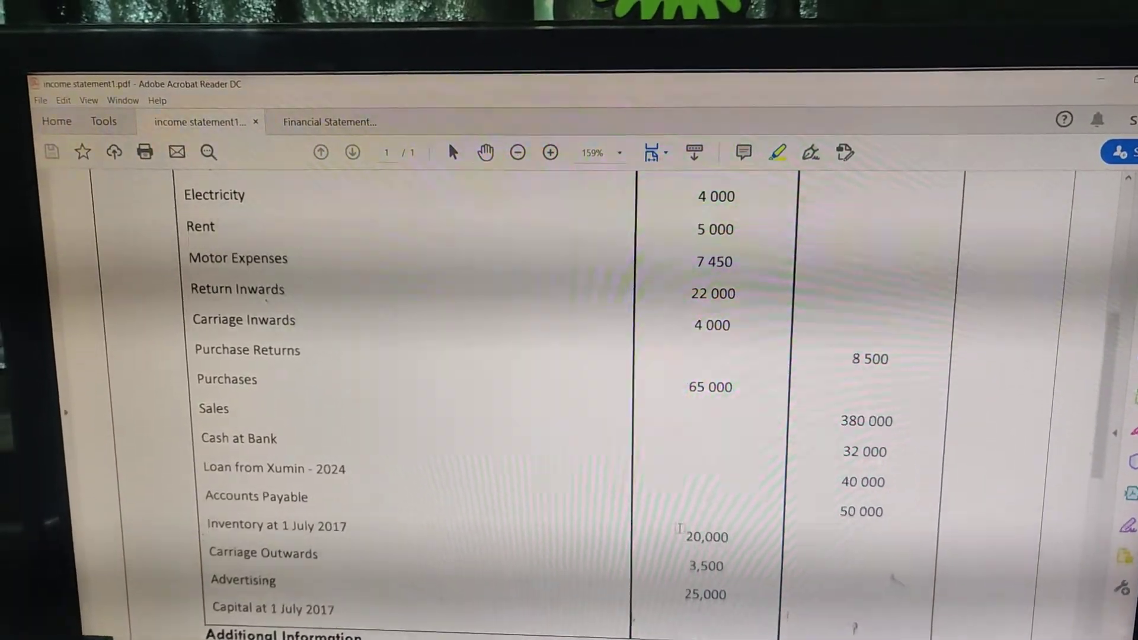
{"action": "scroll", "coordinate": [680, 529], "scroll_direction": "down", "scroll_amount": 1}
{"action": "scroll", "coordinate": [680, 530], "scroll_direction": "down", "scroll_amount": 1}
{"action": "scroll", "coordinate": [680, 529], "scroll_direction": "down", "scroll_amount": 1}
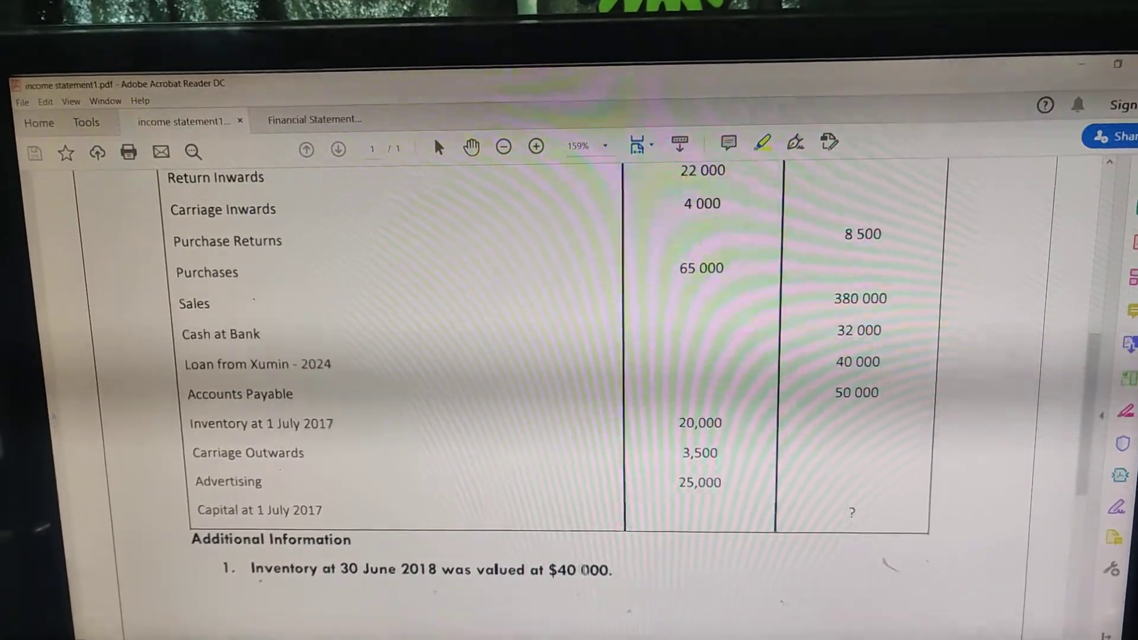
{"action": "scroll", "coordinate": [583, 570], "scroll_direction": "down", "scroll_amount": 1}
{"action": "scroll", "coordinate": [578, 564], "scroll_direction": "down", "scroll_amount": 1}
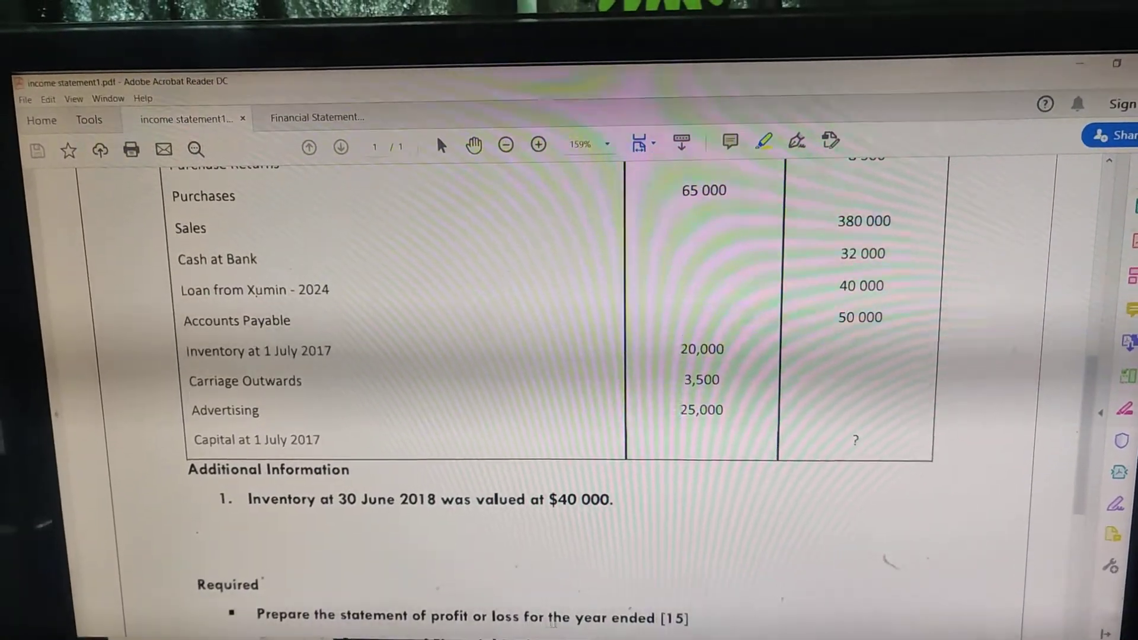
{"action": "scroll", "coordinate": [553, 620], "scroll_direction": "up", "scroll_amount": 1}
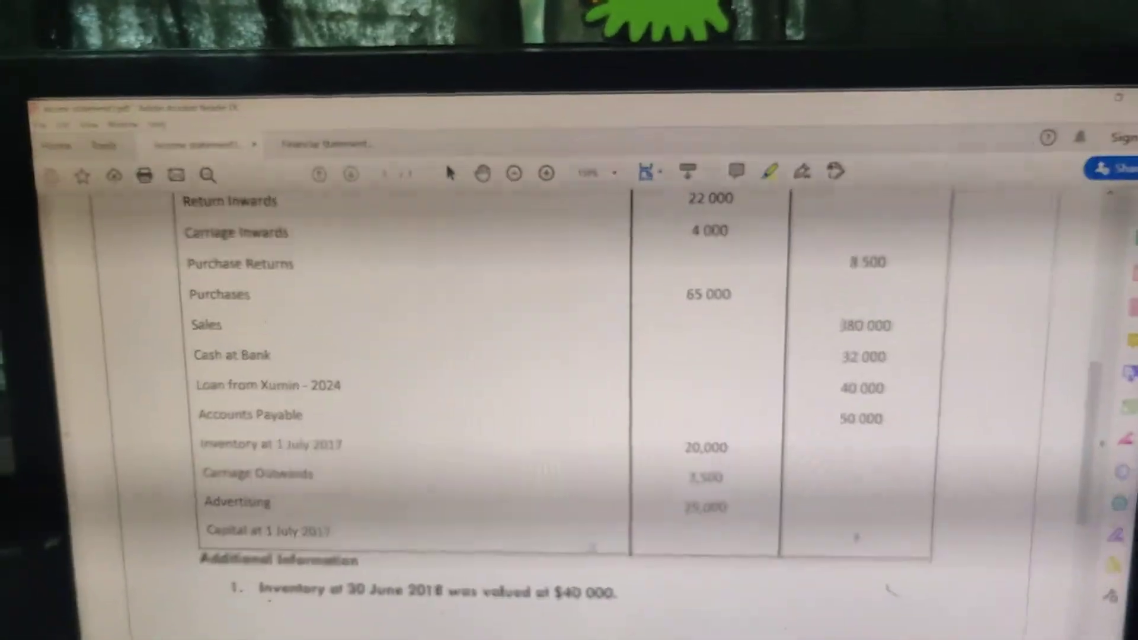
{"action": "scroll", "coordinate": [601, 491], "scroll_direction": "up", "scroll_amount": 1}
{"action": "scroll", "coordinate": [601, 490], "scroll_direction": "up", "scroll_amount": 2}
{"action": "scroll", "coordinate": [601, 491], "scroll_direction": "up", "scroll_amount": 1}
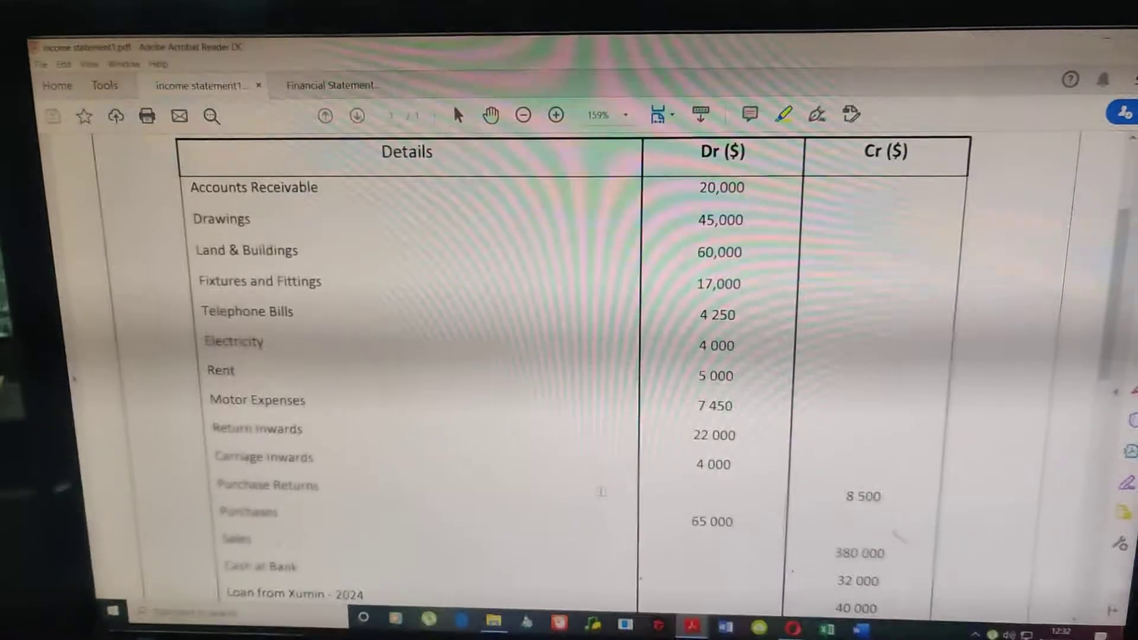
{"action": "scroll", "coordinate": [601, 491], "scroll_direction": "up", "scroll_amount": 2}
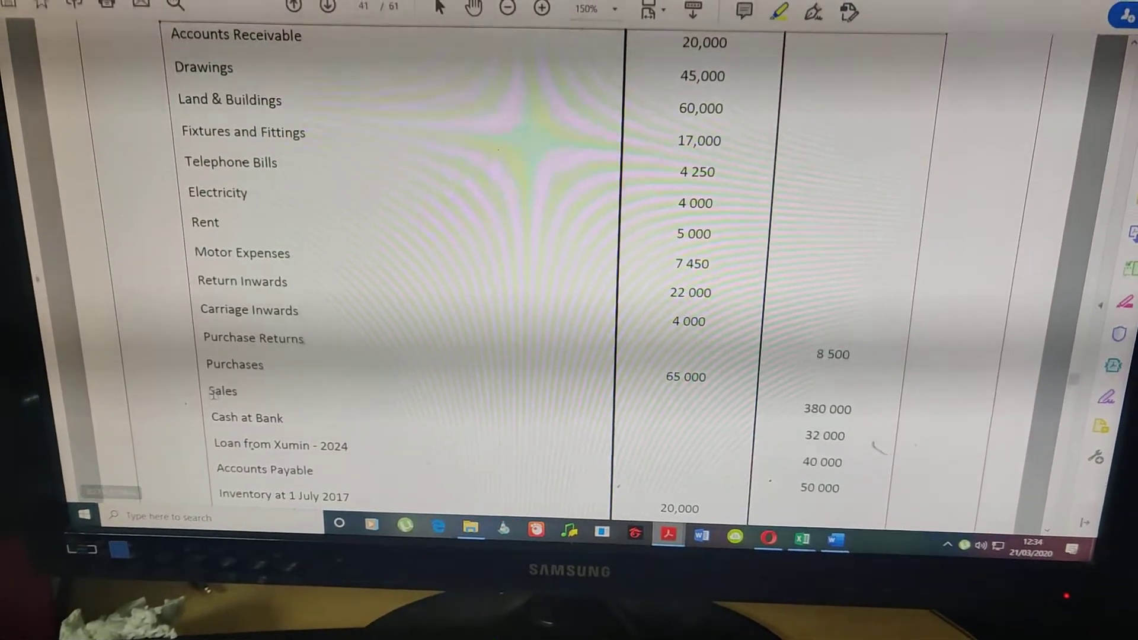
Step: Highlight 'Sales', its 380 000 credit amount, and the 'Return Inwards' label in yellow
{"action": "left_click_drag", "start_coordinate": [210, 392], "coordinate": [238, 392]}
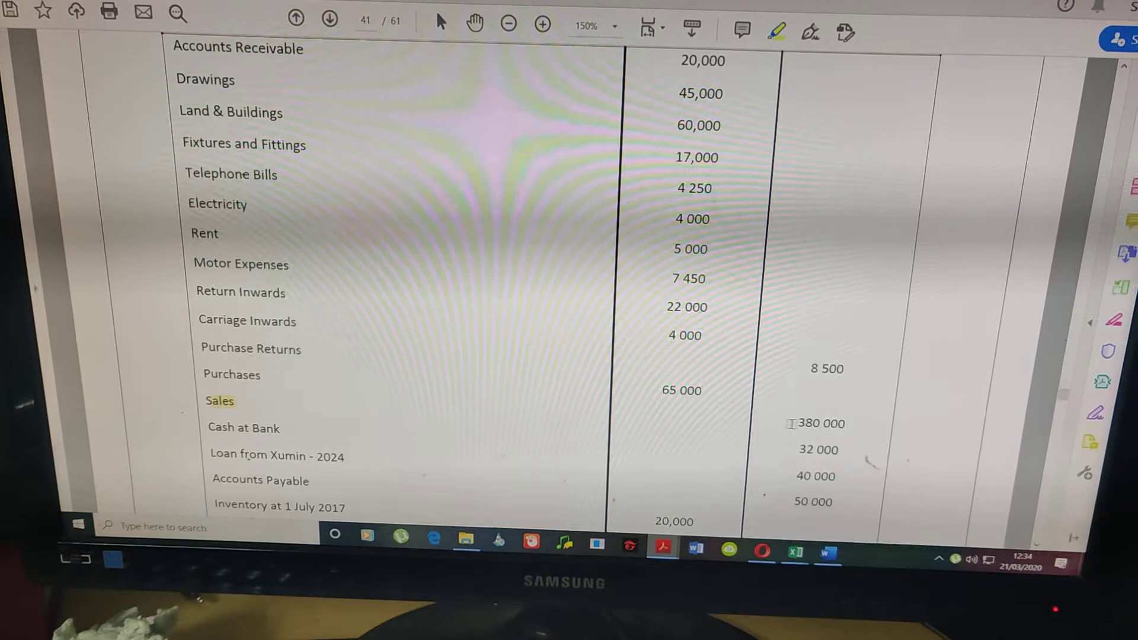
{"action": "left_click_drag", "start_coordinate": [796, 421], "coordinate": [847, 421]}
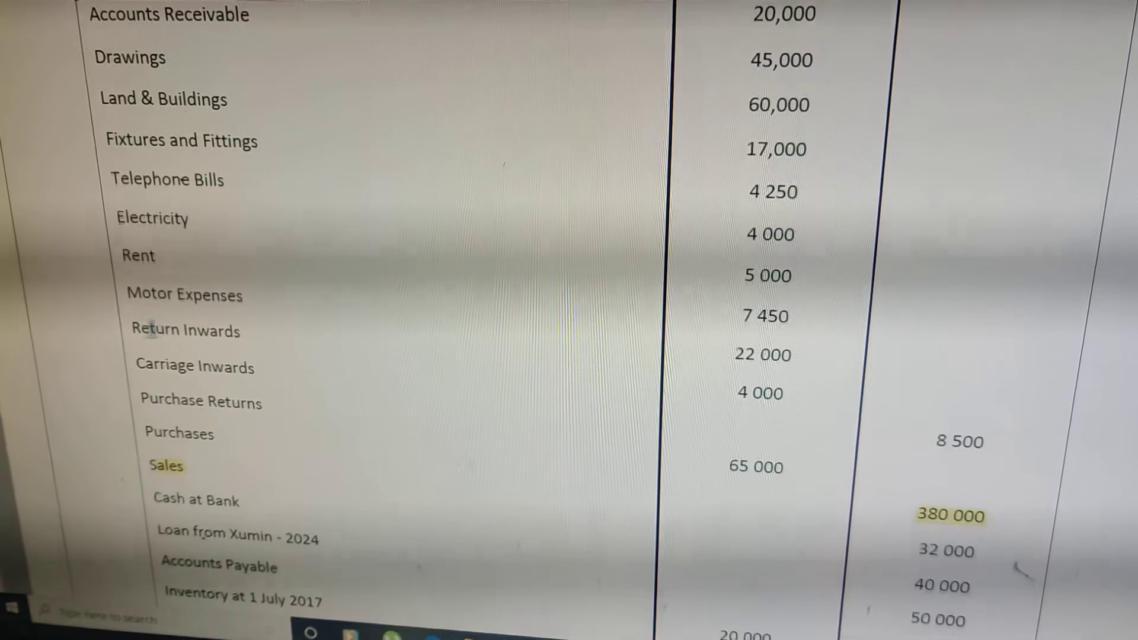
{"action": "left_click_drag", "start_coordinate": [151, 328], "coordinate": [238, 331]}
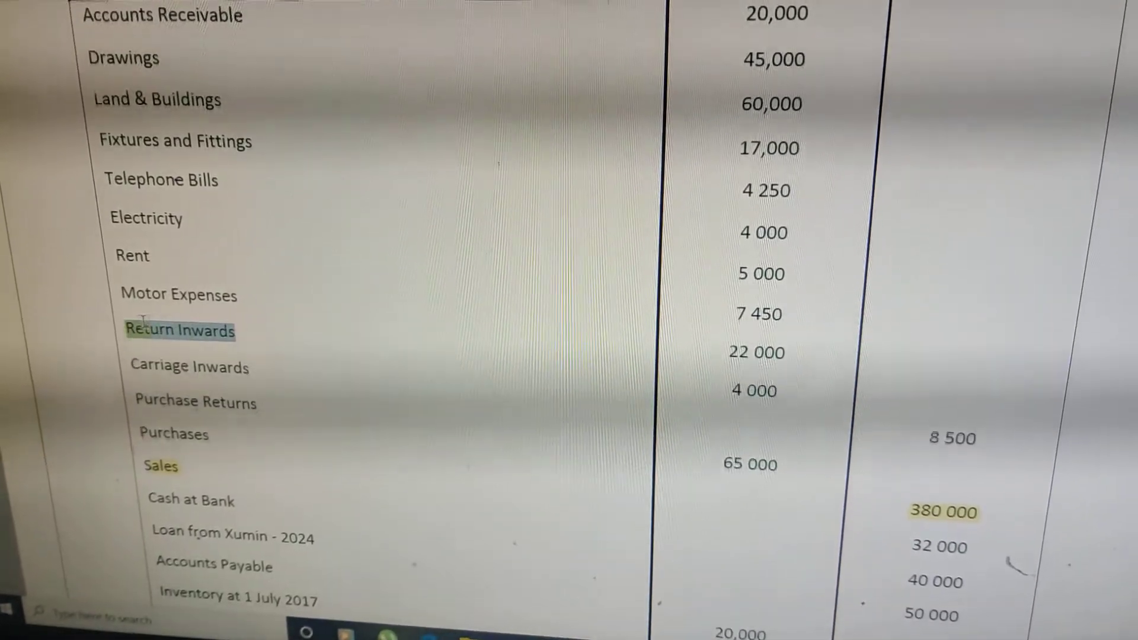
Step: Highlight the 22 000 Return Inwards amount in yellow
{"action": "left_click_drag", "start_coordinate": [725, 354], "coordinate": [782, 356]}
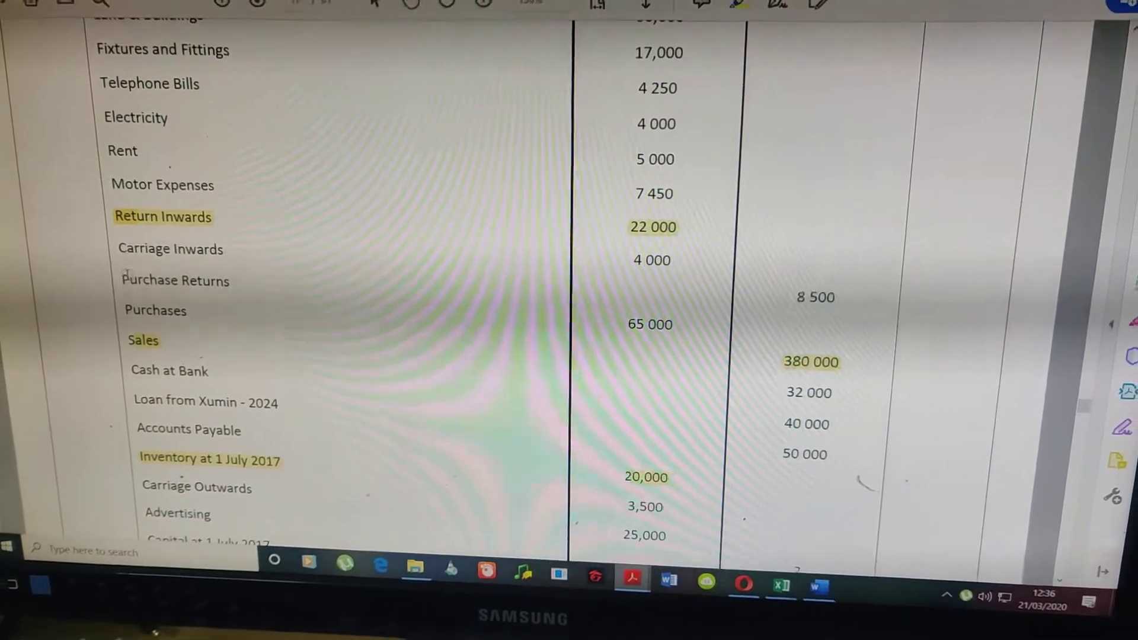
Step: Highlight the 'Purchase Returns' label and its 8 500 amount in yellow
{"action": "left_click_drag", "start_coordinate": [113, 267], "coordinate": [221, 267]}
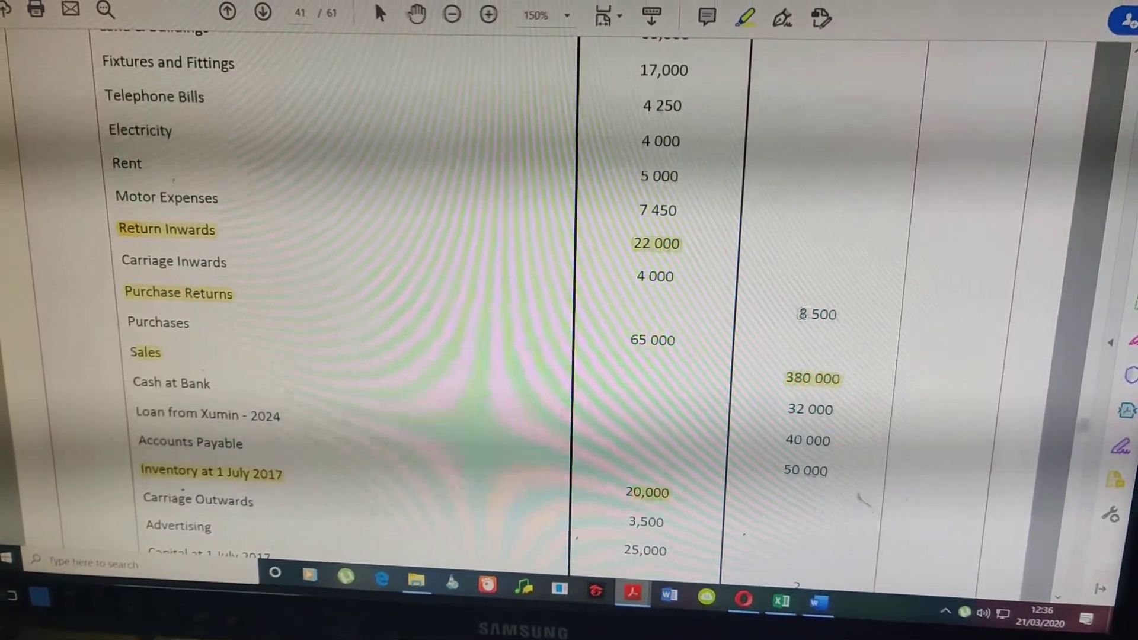
{"action": "mouse_move", "coordinate": [798, 303]}
{"action": "left_mouse_down"}
{"action": "mouse_move", "coordinate": [835, 302]}
{"action": "mouse_move", "coordinate": [831, 317]}
{"action": "left_mouse_up"}
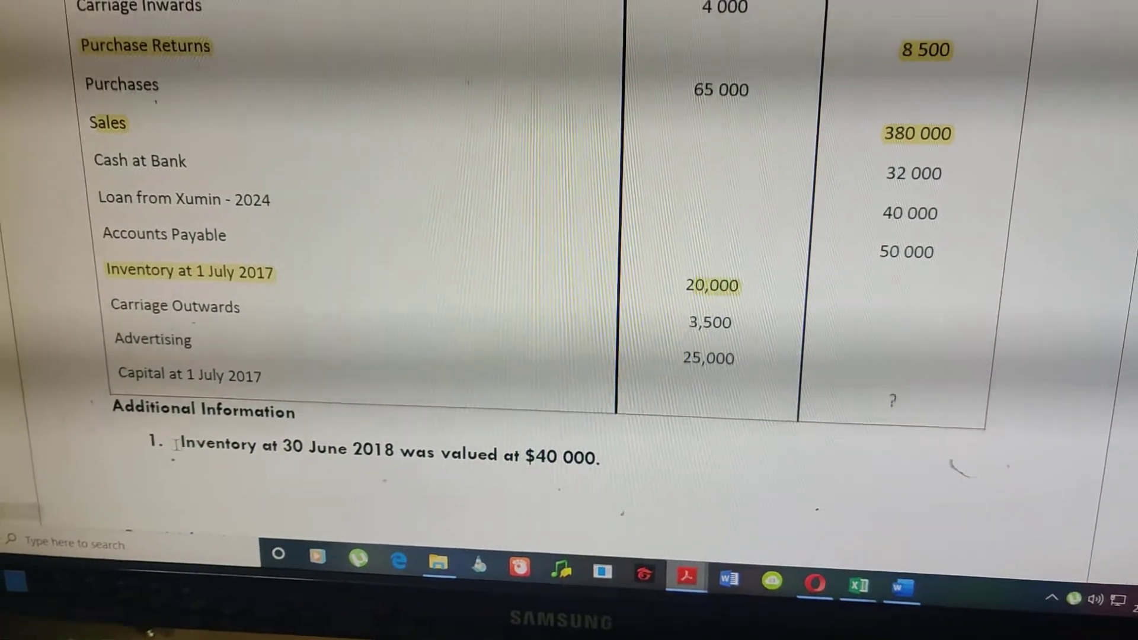
{"action": "left_click_drag", "start_coordinate": [167, 459], "coordinate": [602, 462]}
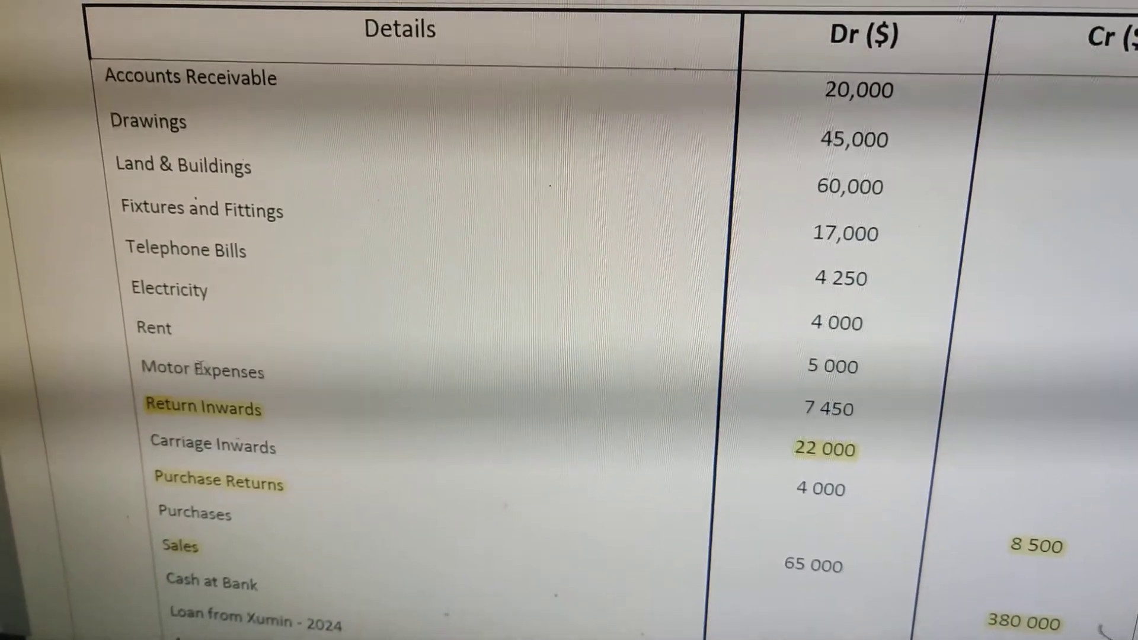
{"action": "scroll", "coordinate": [229, 375], "scroll_direction": "down", "scroll_amount": 2}
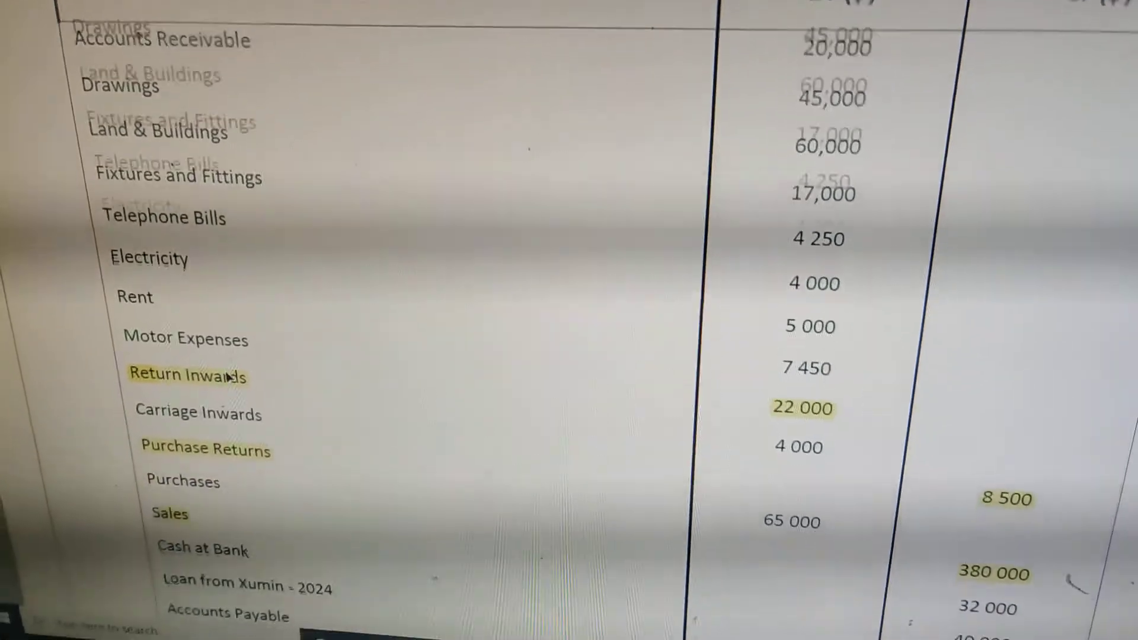
{"action": "scroll", "coordinate": [189, 434], "scroll_direction": "down", "scroll_amount": 1}
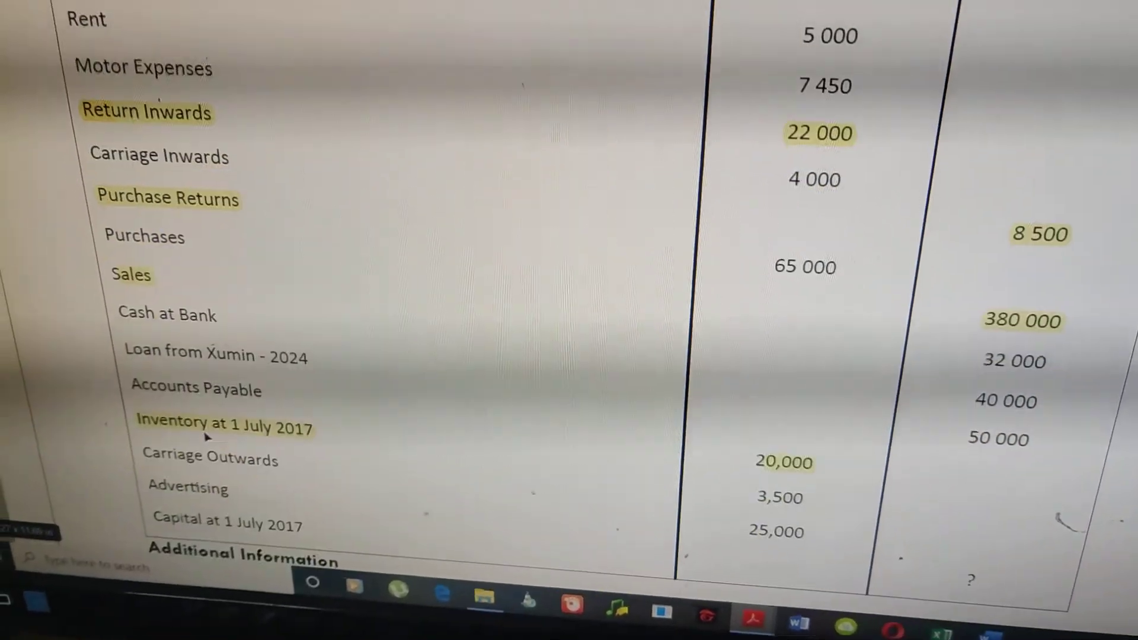
{"action": "scroll", "coordinate": [189, 434], "scroll_direction": "down", "scroll_amount": 1}
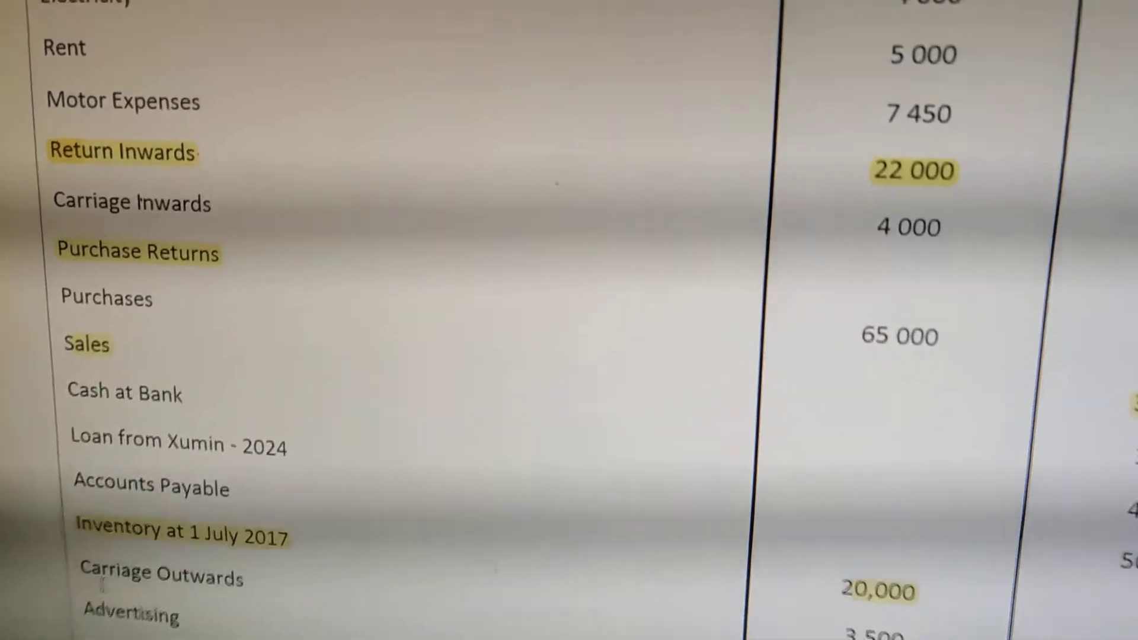